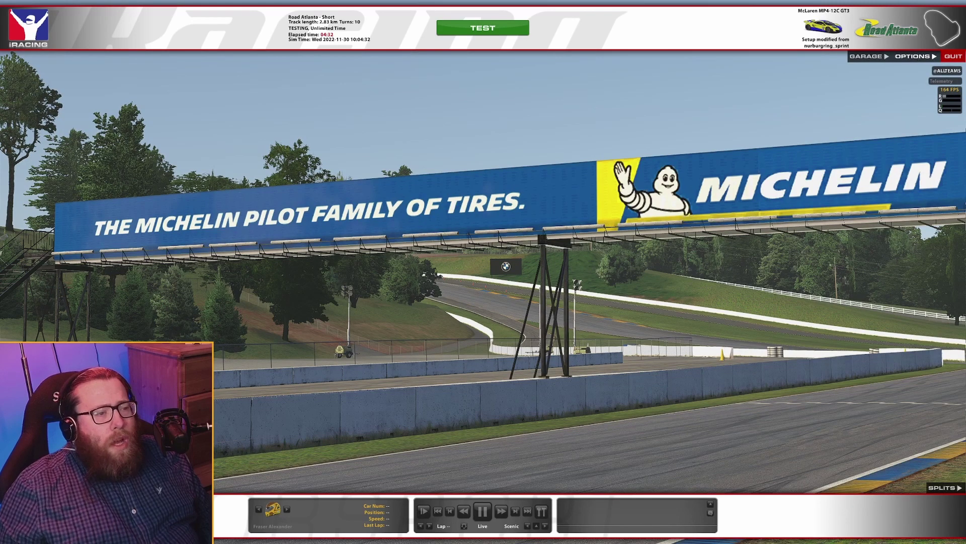
Open the Monitors setup and FOV calculator from the Graphic options
{"action": "left_click", "coordinate": [913, 55]}
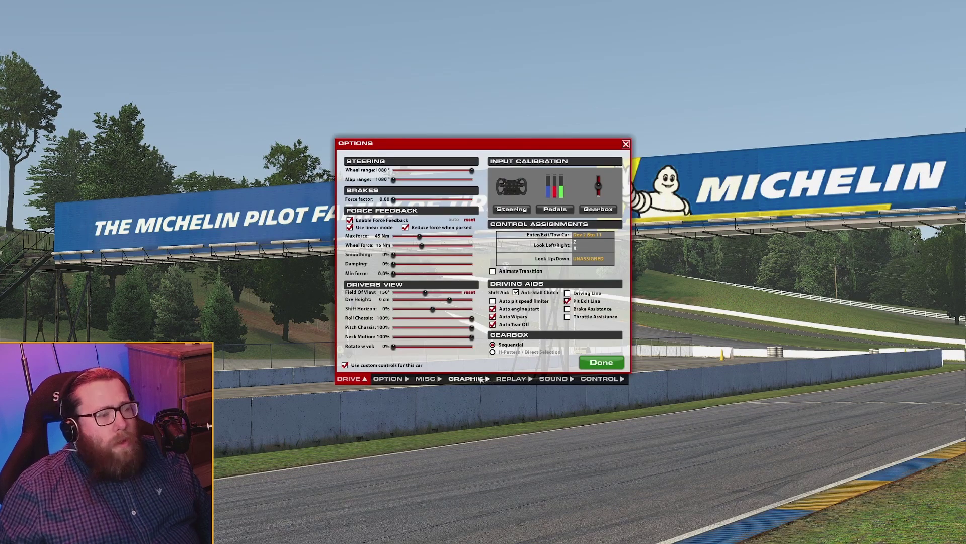
{"action": "left_click", "coordinate": [466, 378]}
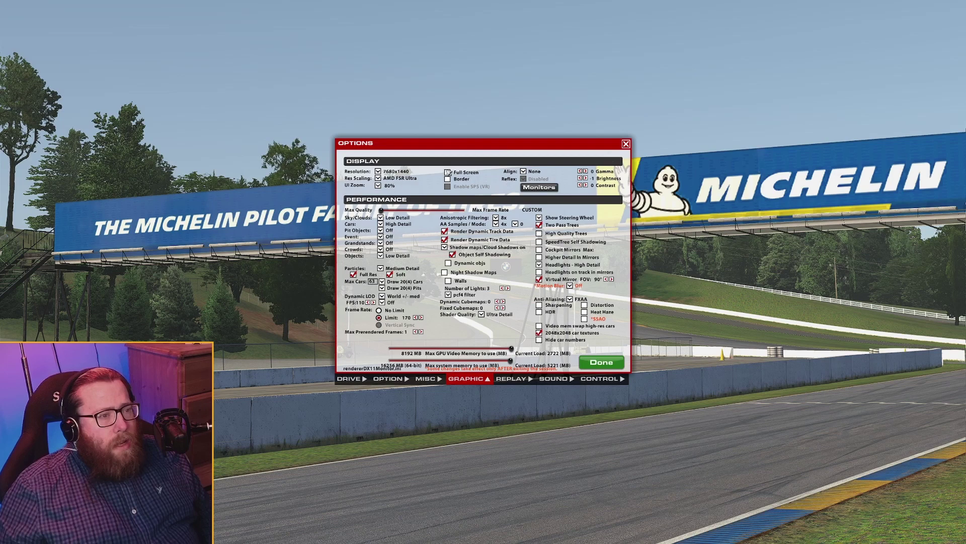
{"action": "left_click", "coordinate": [556, 188]}
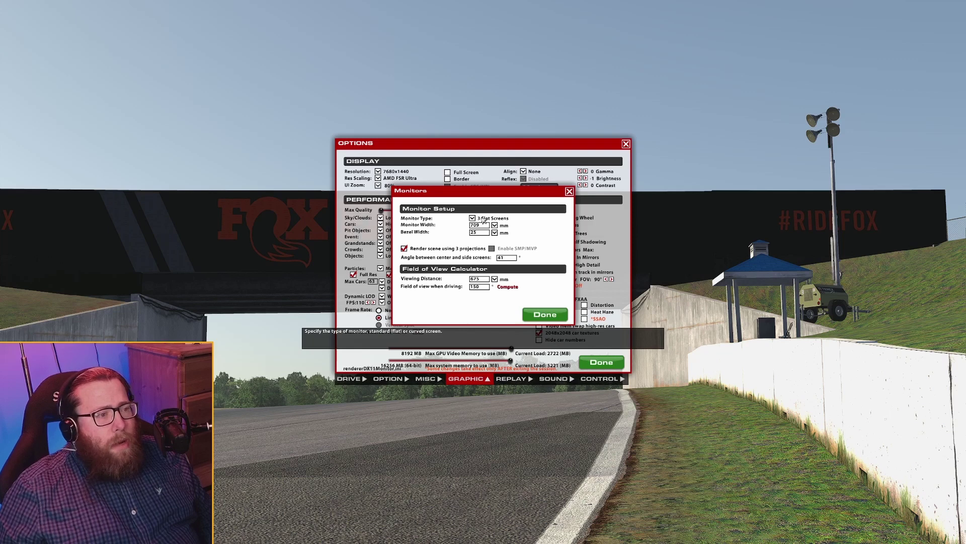
Try the 3 Curved monitor type, then revert to 3 Flat Screens and leave the monitor settings
{"action": "left_click", "coordinate": [482, 220]}
{"action": "left_click", "coordinate": [481, 223]}
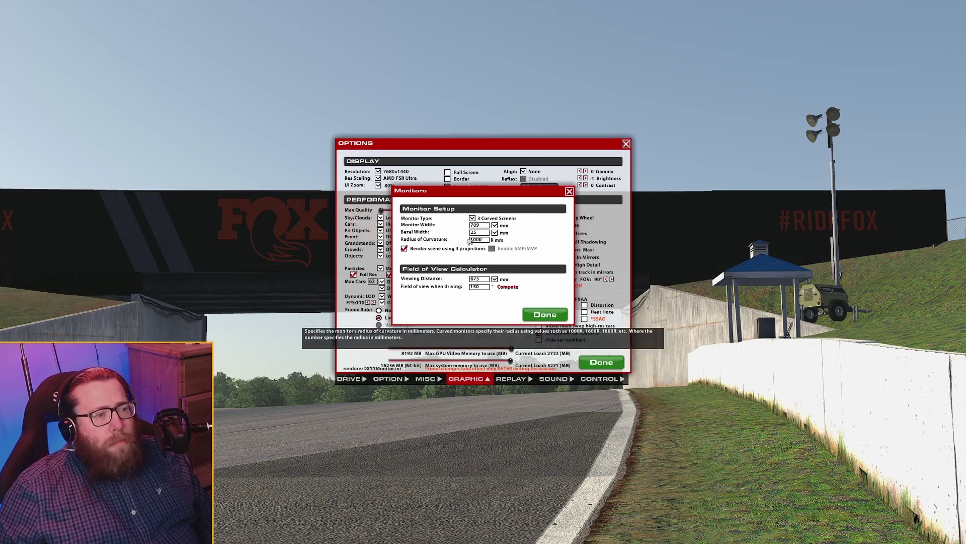
{"action": "left_click", "coordinate": [476, 241]}
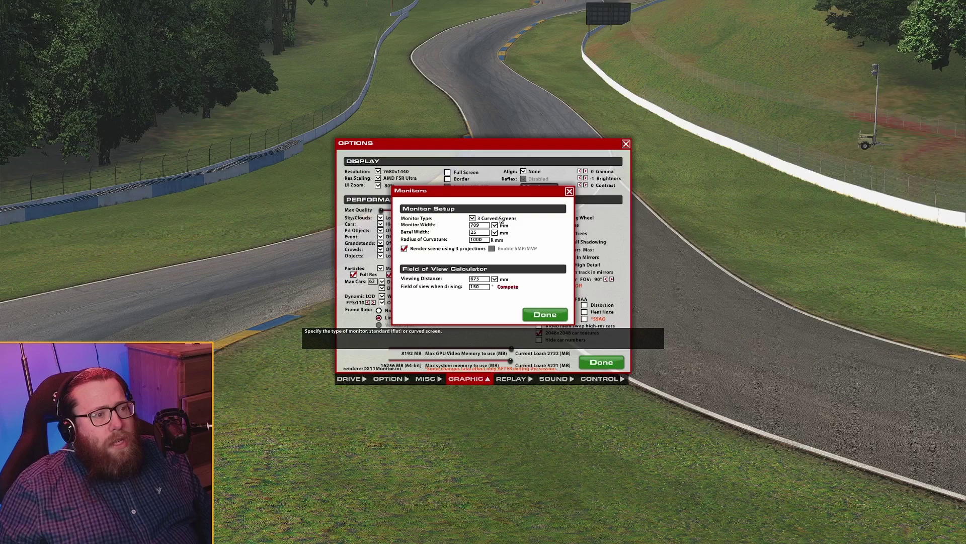
{"action": "left_click", "coordinate": [501, 220]}
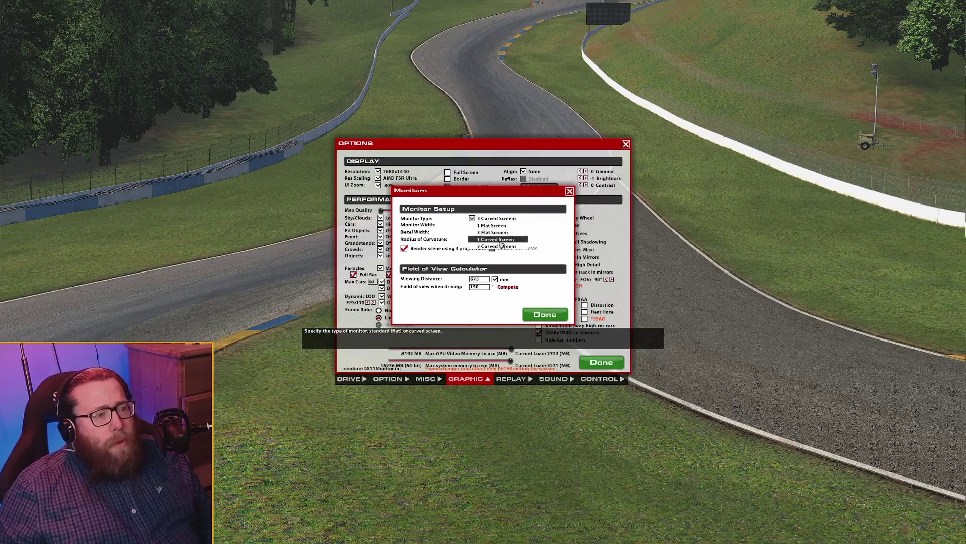
{"action": "left_click", "coordinate": [498, 232]}
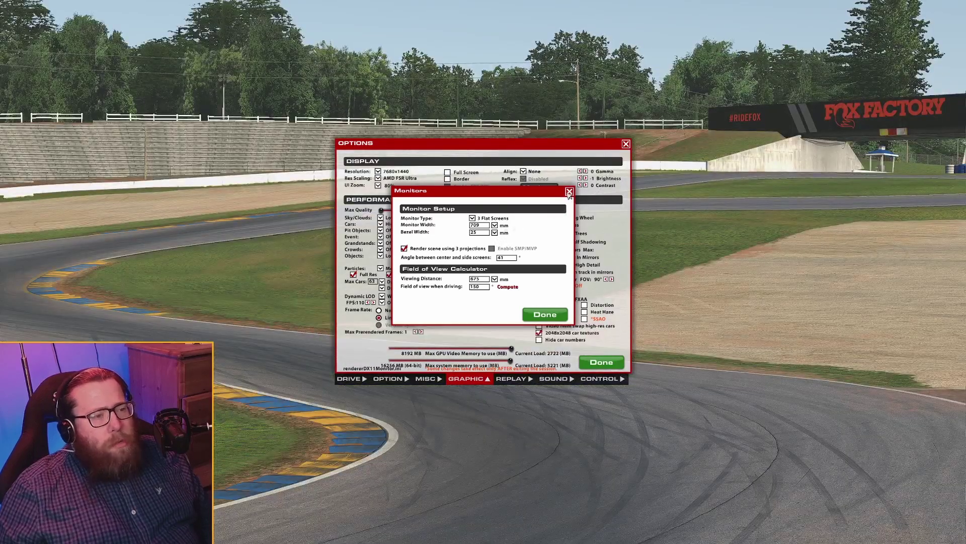
{"action": "key", "text": "Escape"}
Dismiss the save prompt and confirm quitting the test session
{"action": "left_click", "coordinate": [482, 281]}
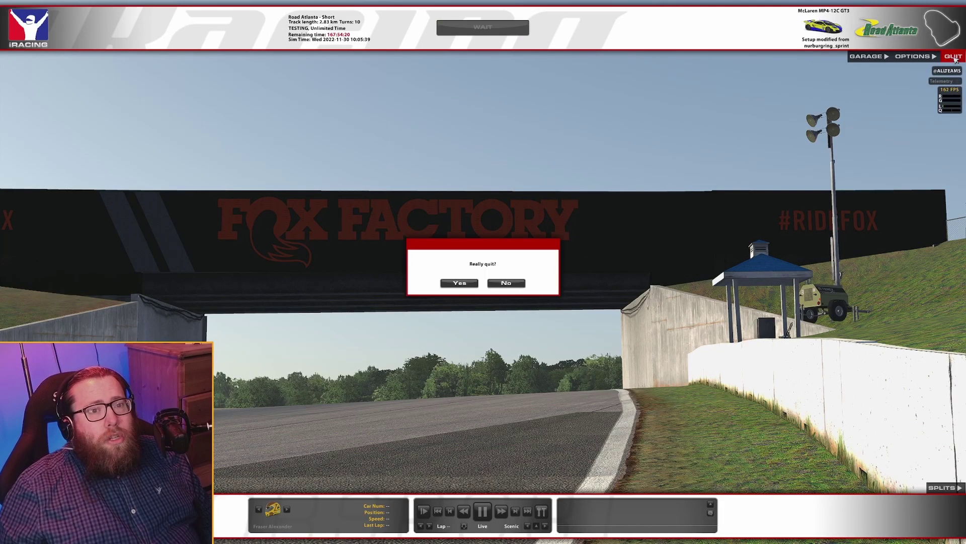
{"action": "left_click", "coordinate": [460, 283]}
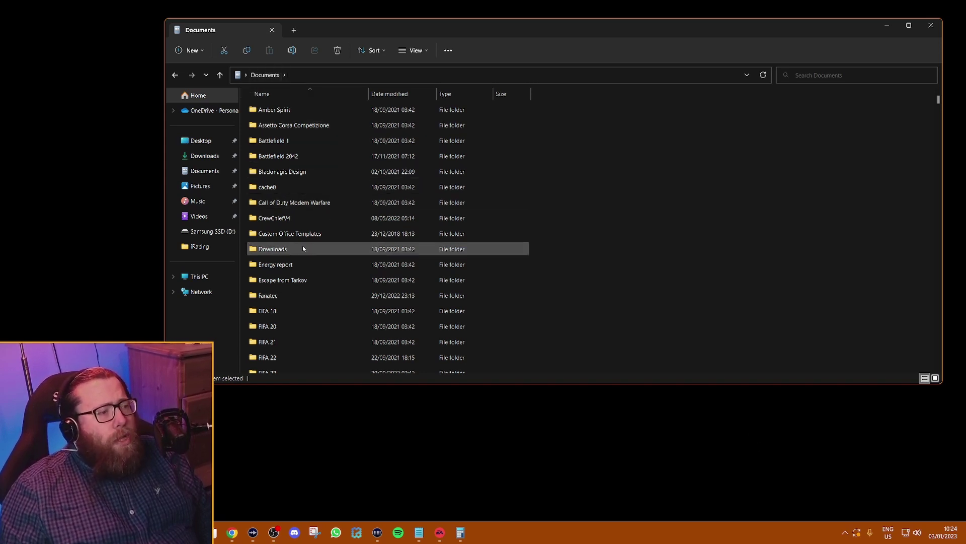
Open Documents\iRacing and select the rendererDX11 file at the bottom of the list
{"action": "scroll", "coordinate": [303, 248], "scroll_direction": "down", "scroll_amount": 2}
{"action": "double_click", "coordinate": [277, 304]}
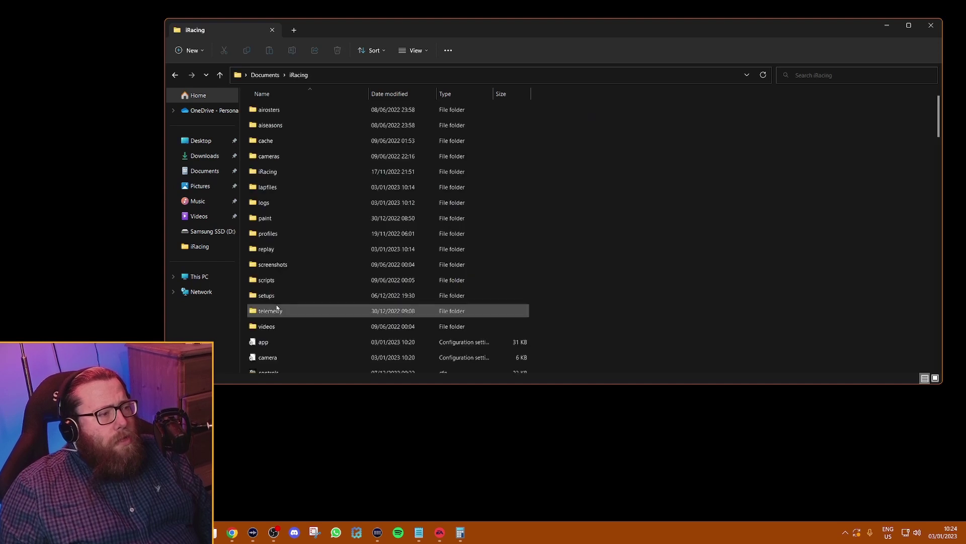
{"action": "scroll", "coordinate": [321, 270], "scroll_direction": "down", "scroll_amount": 2}
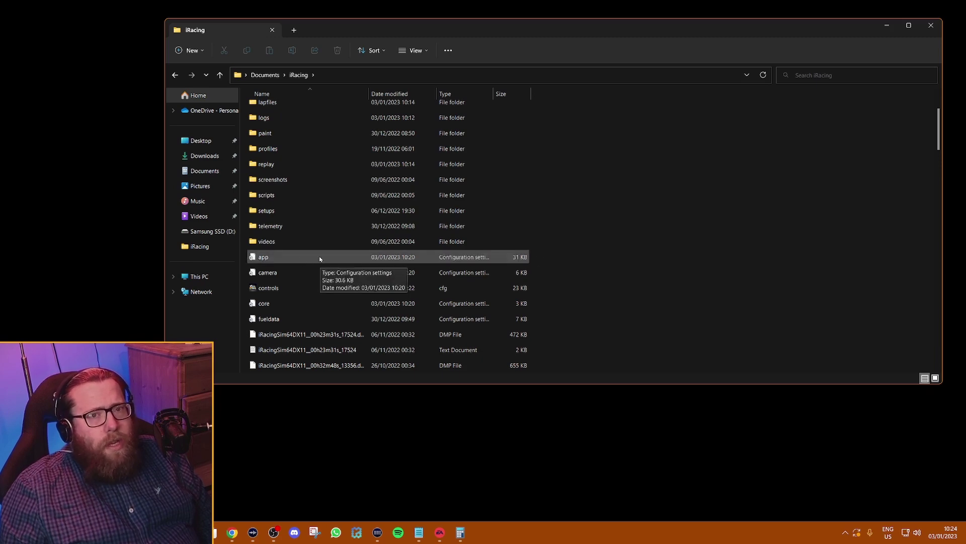
{"action": "scroll", "coordinate": [479, 259], "scroll_direction": "down", "scroll_amount": 12}
{"action": "scroll", "coordinate": [480, 261], "scroll_direction": "down", "scroll_amount": 15}
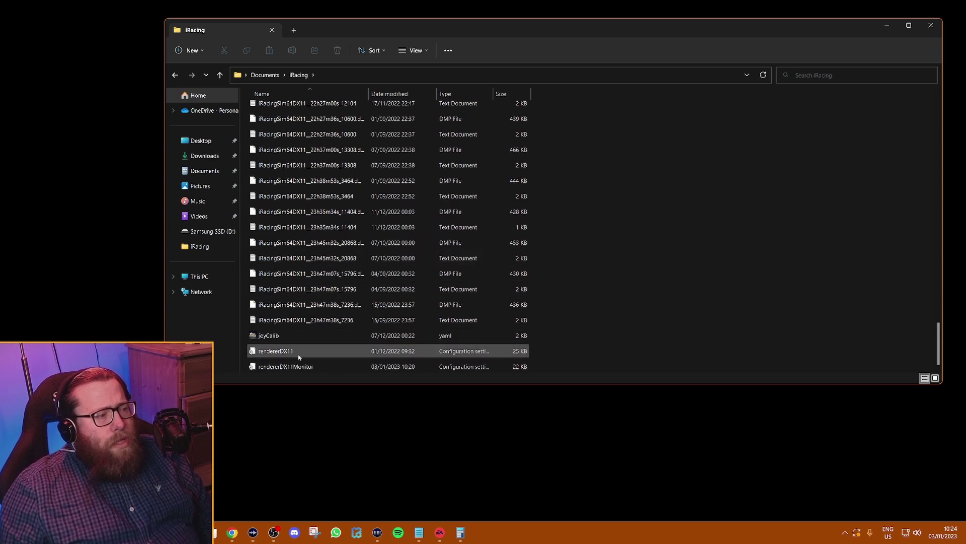
{"action": "left_click", "coordinate": [297, 358]}
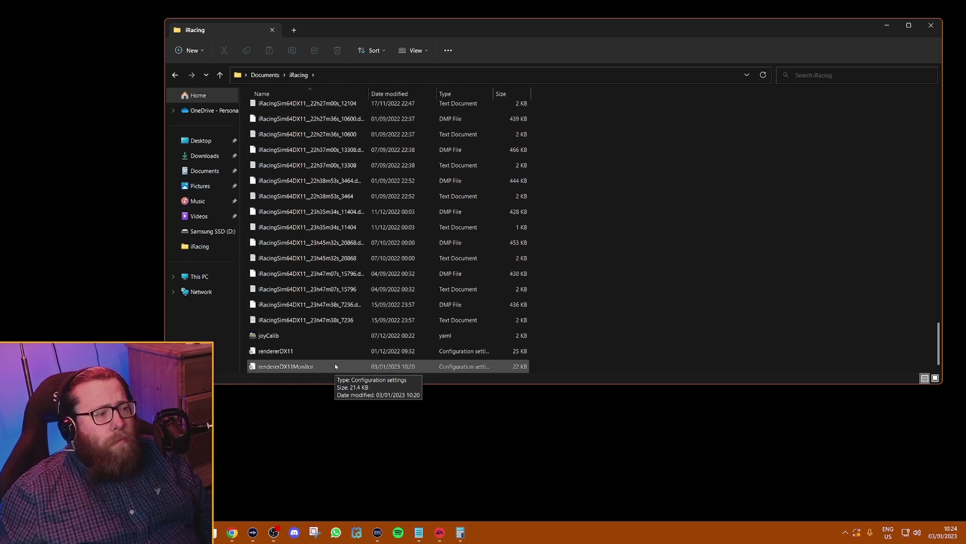
Open rendererDX11 in an enlarged Notepad window and scroll down to its [Display] section
{"action": "double_click", "coordinate": [302, 348]}
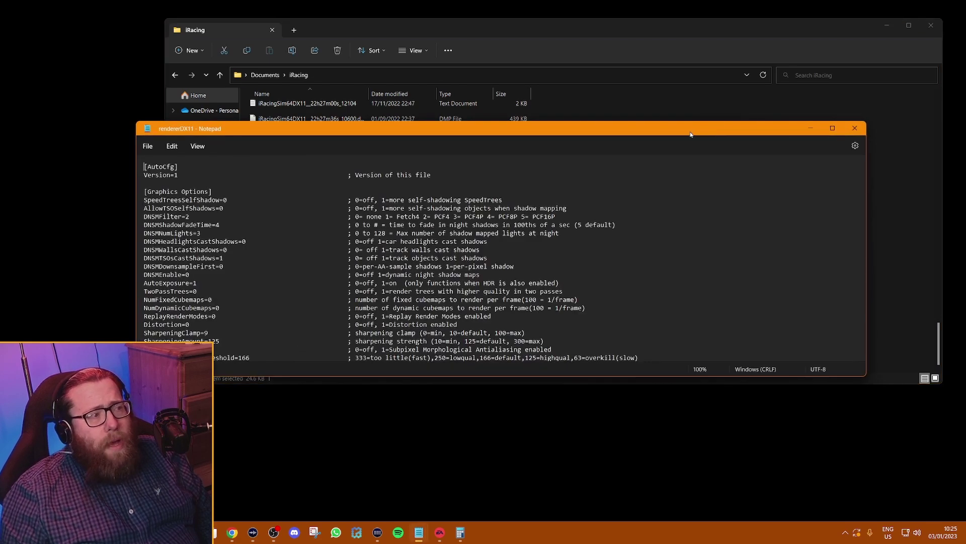
{"action": "left_click_drag", "start_coordinate": [707, 129], "coordinate": [614, 38]}
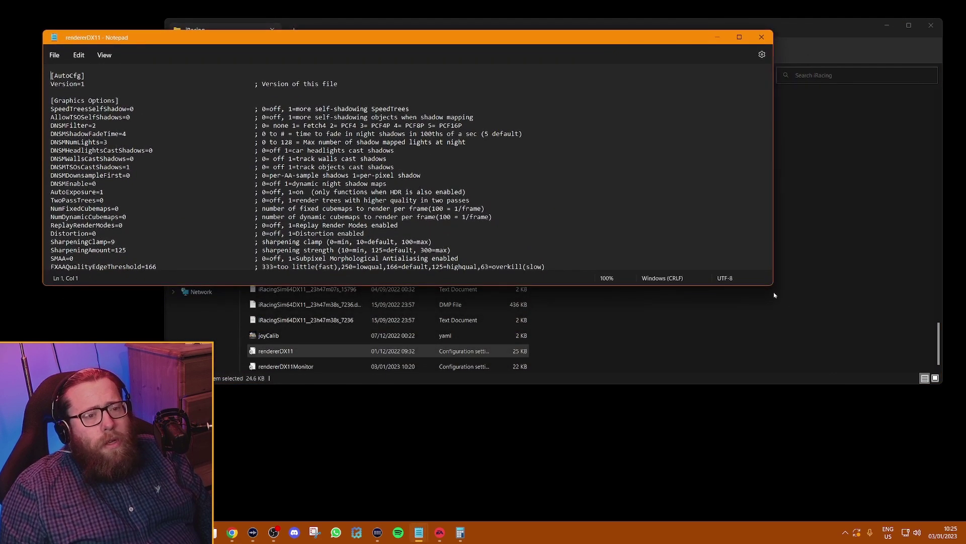
{"action": "left_click_drag", "start_coordinate": [774, 285], "coordinate": [947, 487]}
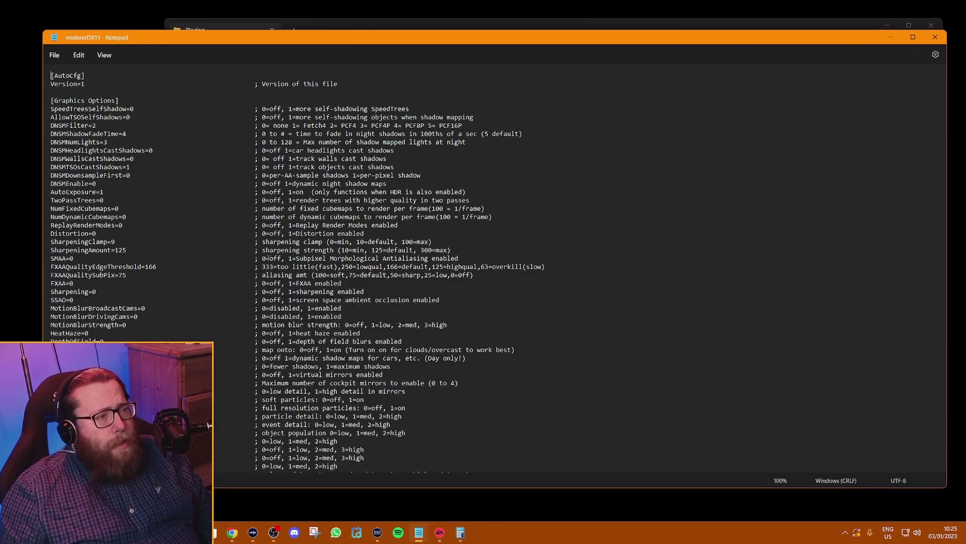
{"action": "scroll", "coordinate": [198, 218], "scroll_direction": "down", "scroll_amount": 20}
{"action": "scroll", "coordinate": [197, 243], "scroll_direction": "down", "scroll_amount": 5}
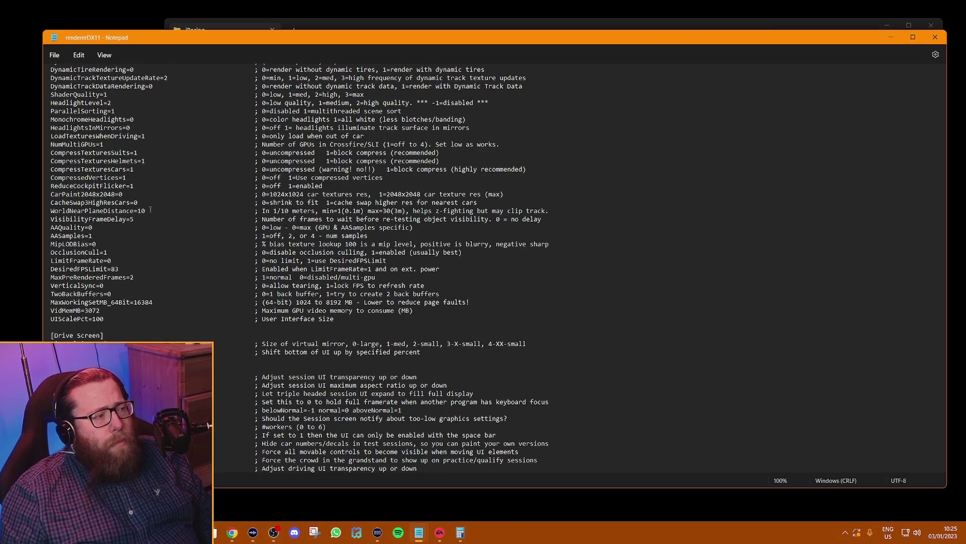
{"action": "scroll", "coordinate": [185, 248], "scroll_direction": "down", "scroll_amount": 2}
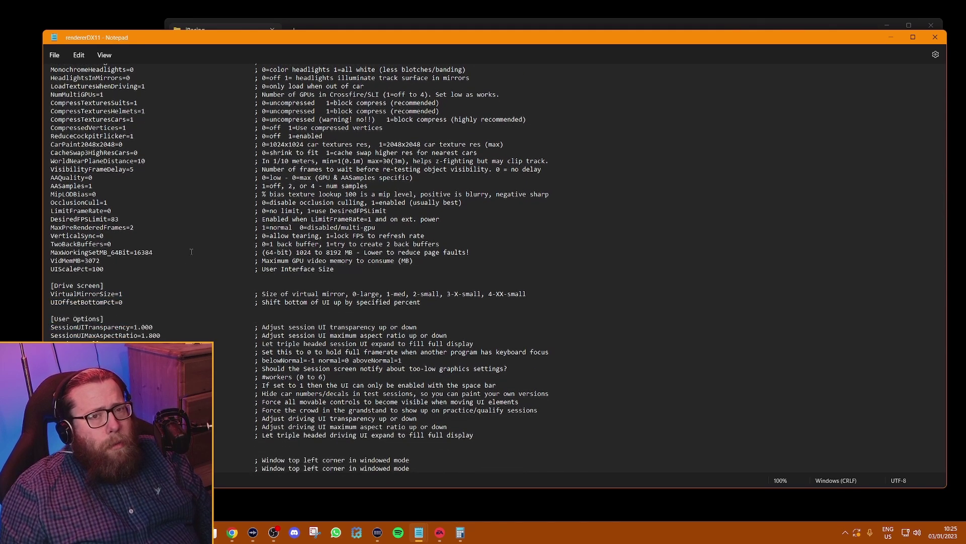
{"action": "scroll", "coordinate": [191, 251], "scroll_direction": "down", "scroll_amount": 11}
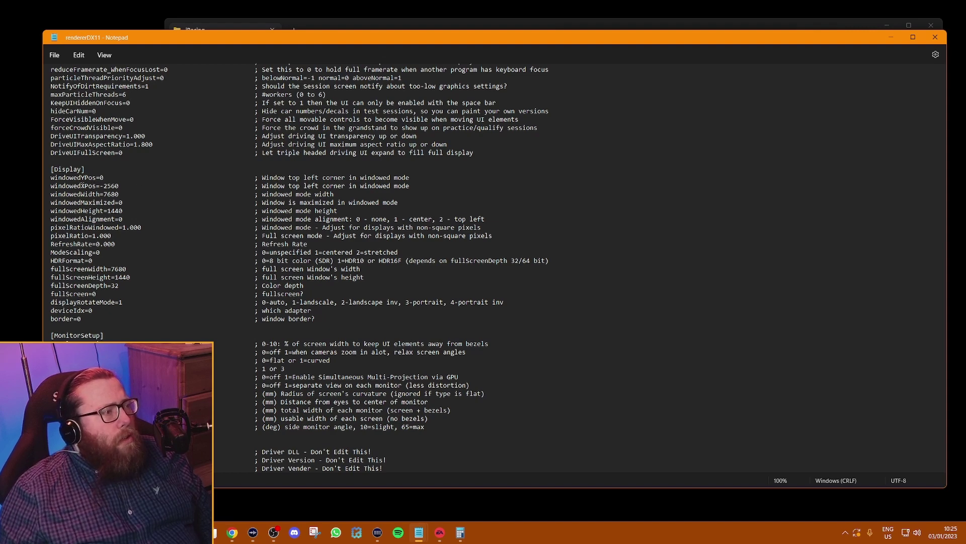
Highlight the windowedWidth value 7680 and bring up Calculator
{"action": "scroll", "coordinate": [125, 171], "scroll_direction": "down", "scroll_amount": 1}
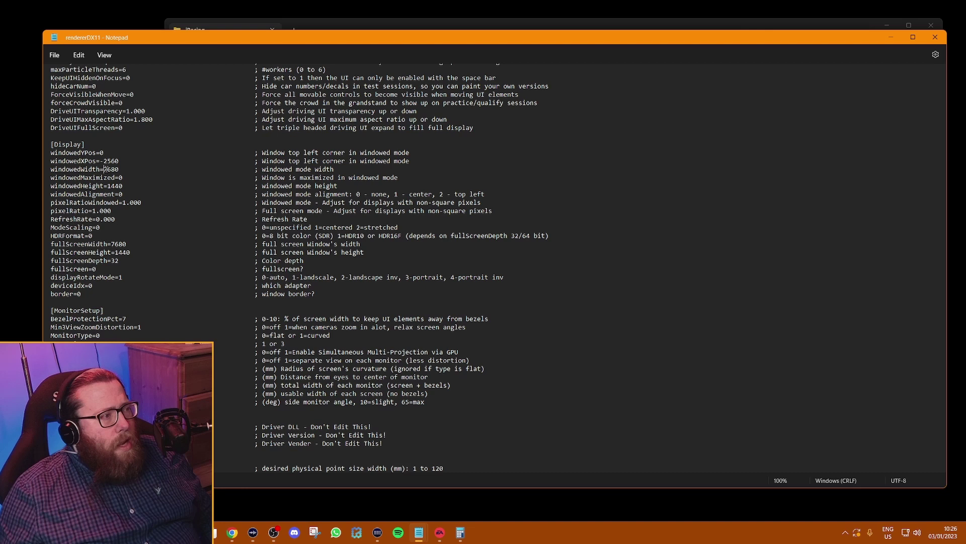
{"action": "left_click_drag", "start_coordinate": [106, 169], "coordinate": [119, 170]}
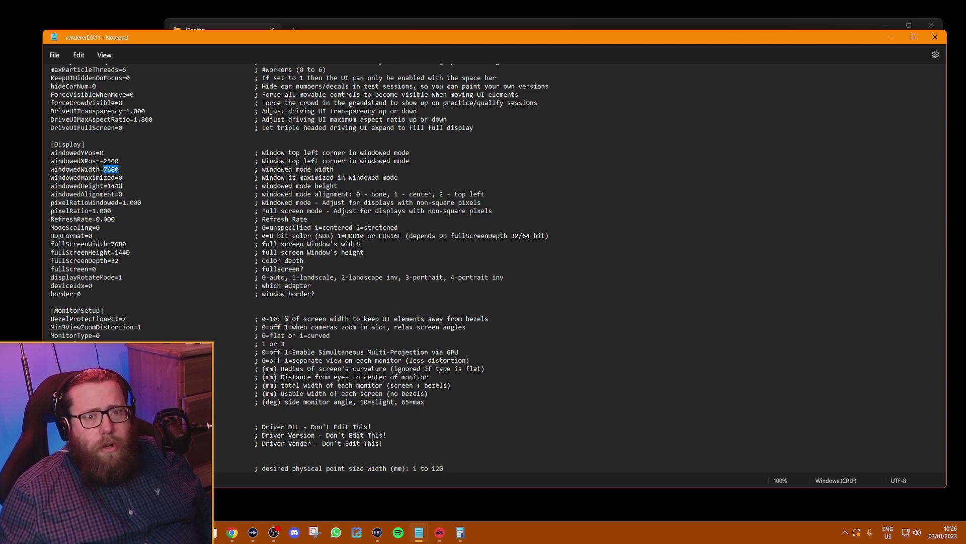
{"action": "left_click", "coordinate": [460, 532]}
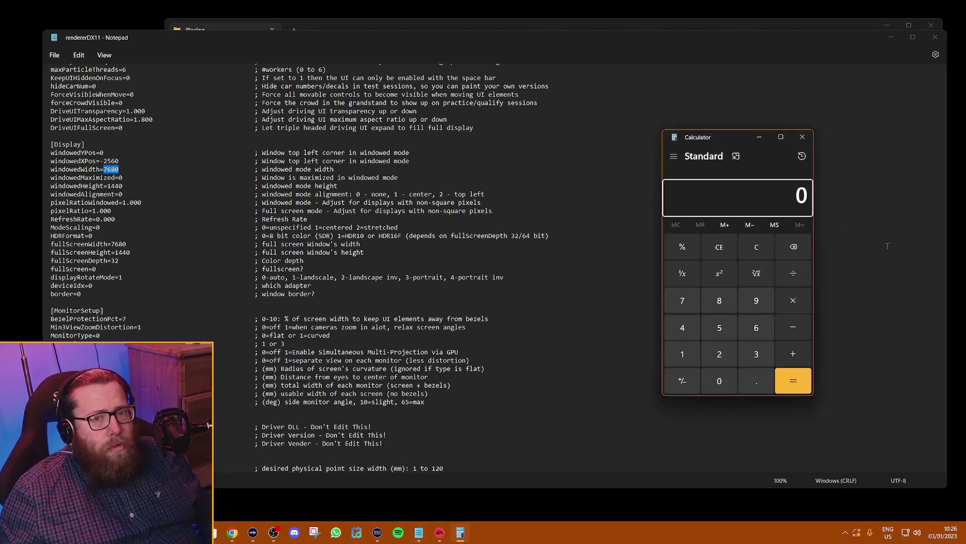
Check that 2560 × 3 equals 7,680 in Calculator
{"action": "left_click", "coordinate": [758, 248]}
{"action": "left_click", "coordinate": [719, 354]}
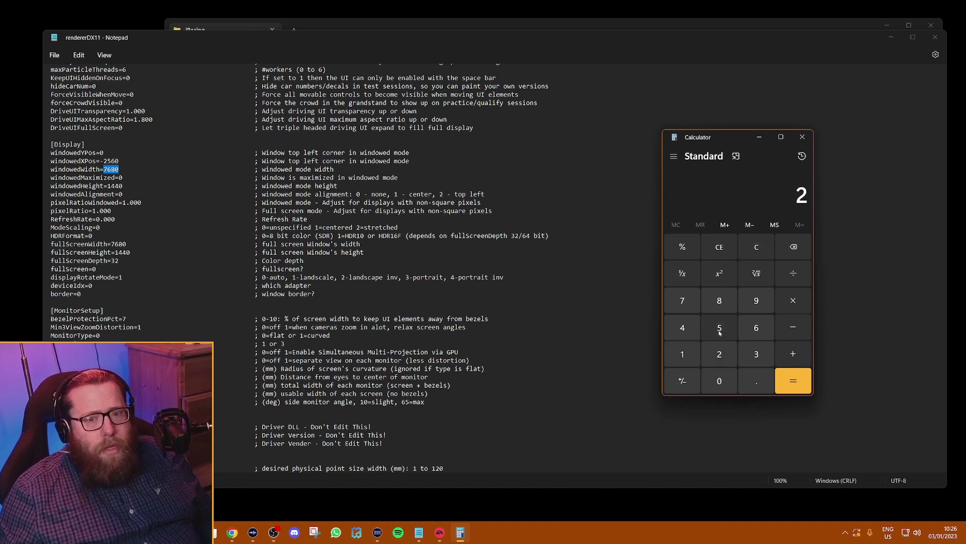
{"action": "left_click", "coordinate": [719, 328]}
{"action": "key", "text": "6"}
{"action": "key", "text": "0"}
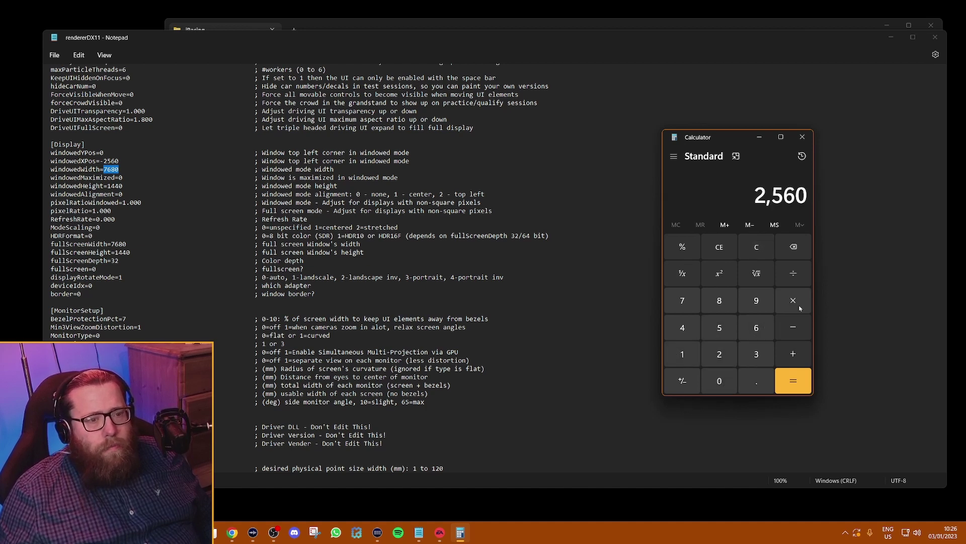
{"action": "key", "text": "KP_Multiply"}
{"action": "left_click", "coordinate": [757, 353]}
{"action": "left_click", "coordinate": [797, 381]}
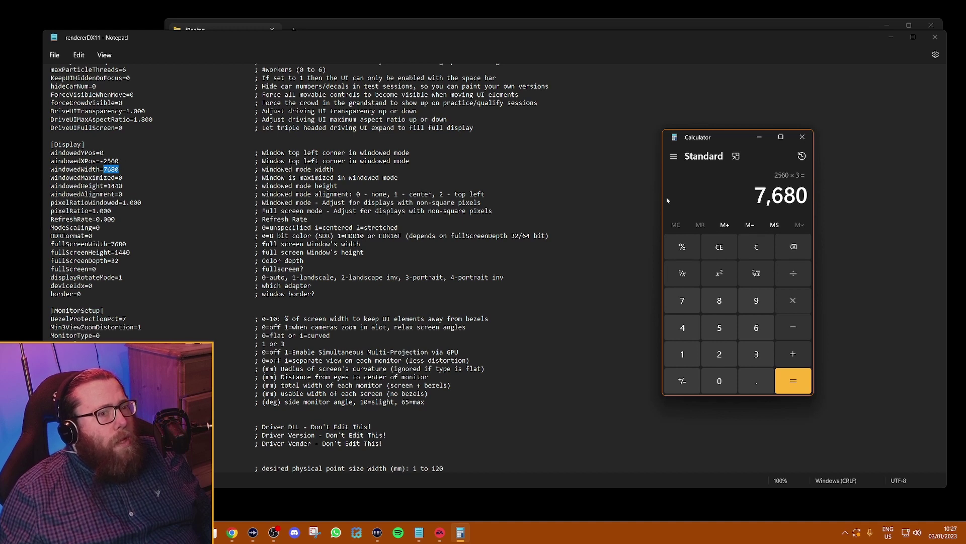
Compute 1920 × 3 to get 5,760
{"action": "left_click", "coordinate": [757, 246]}
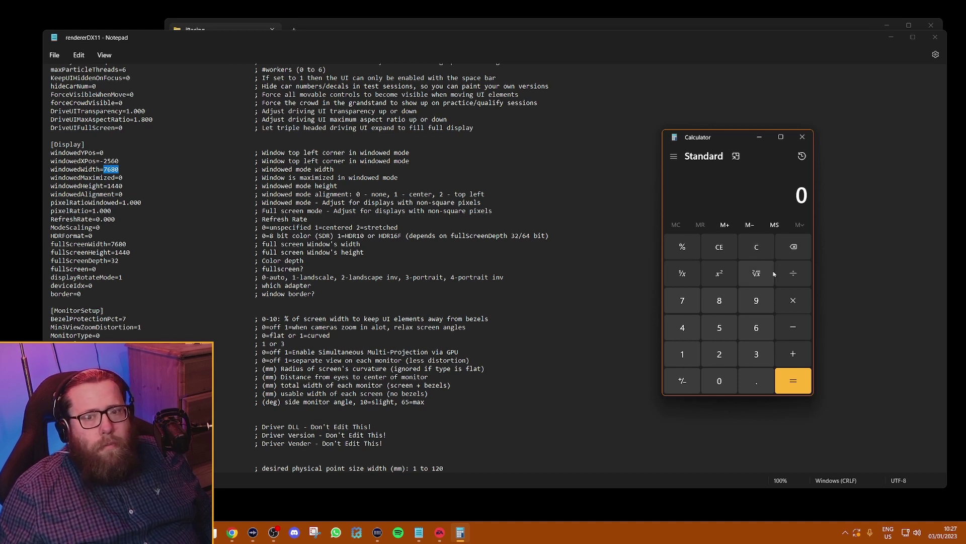
{"action": "left_click", "coordinate": [685, 352]}
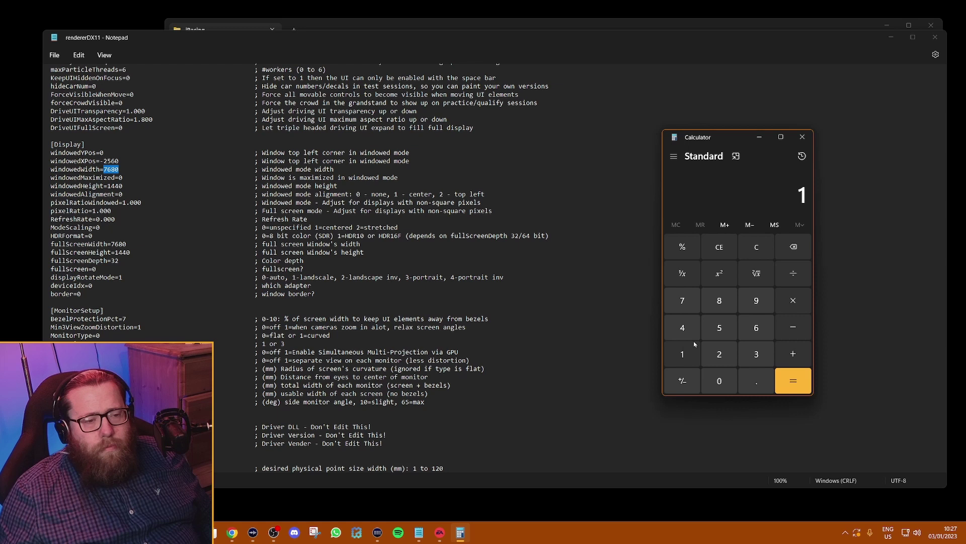
{"action": "left_click", "coordinate": [764, 299]}
{"action": "left_click", "coordinate": [720, 354]}
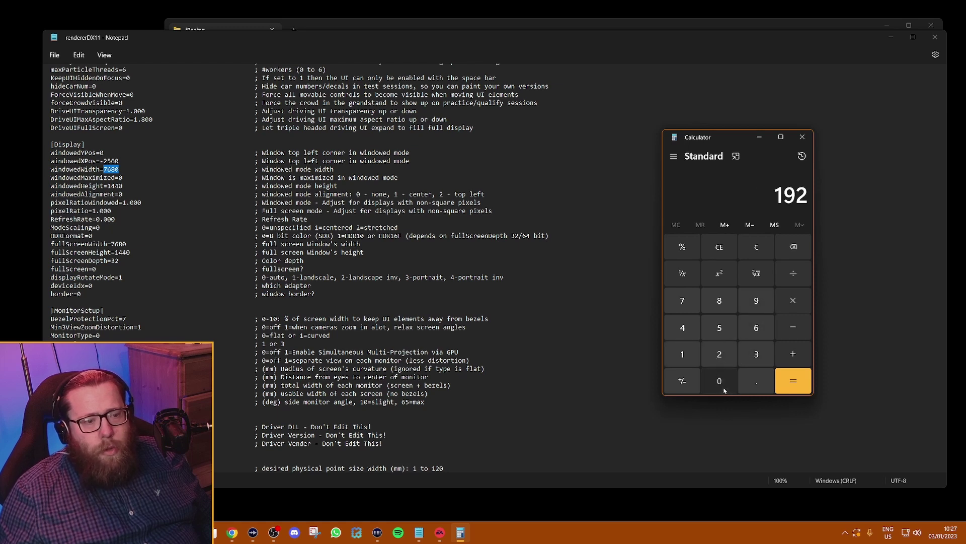
{"action": "left_click", "coordinate": [720, 380]}
{"action": "left_click", "coordinate": [793, 301]}
{"action": "left_click", "coordinate": [757, 354]}
{"action": "left_click", "coordinate": [793, 381]}
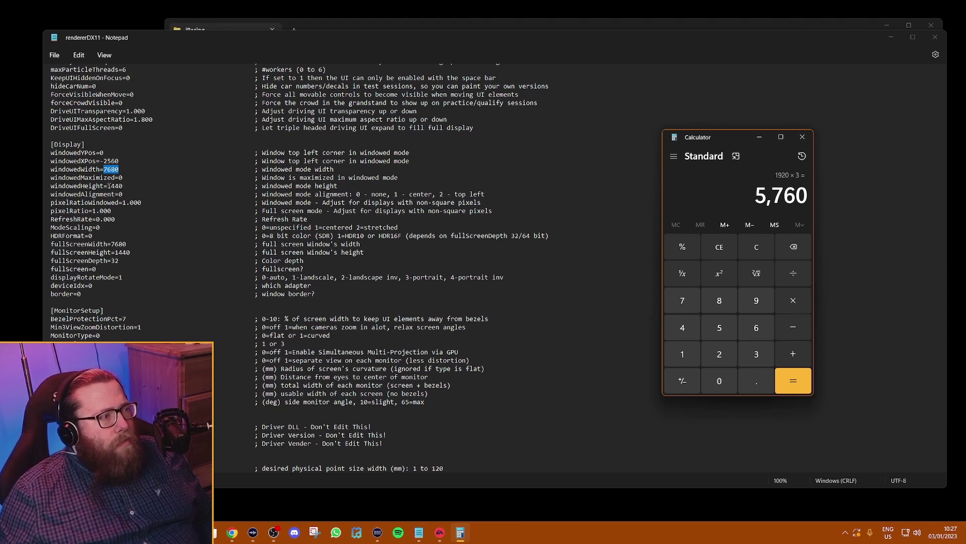
Select the windowedHeight value 1440 in rendererDX11
{"action": "left_click_drag", "start_coordinate": [108, 186], "coordinate": [122, 186]}
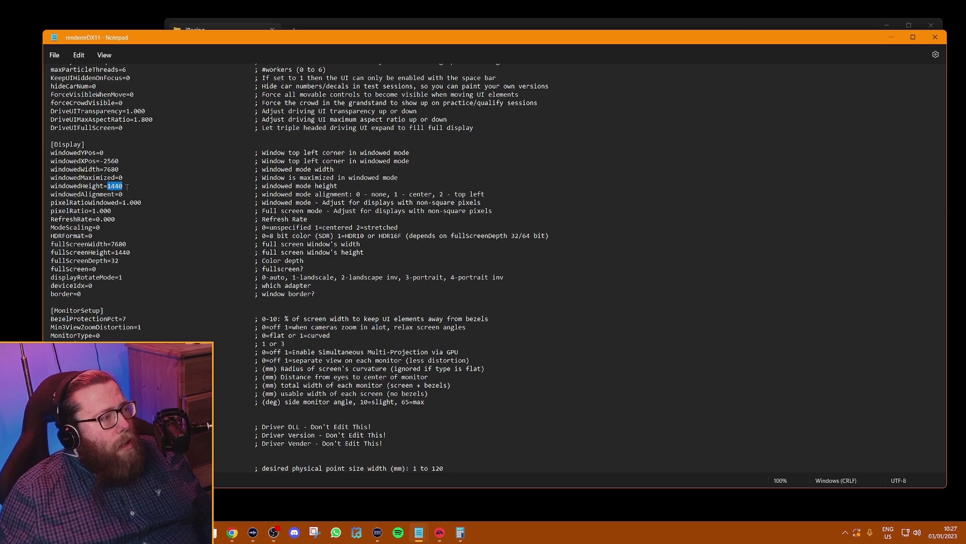
{"action": "scroll", "coordinate": [127, 196], "scroll_direction": "down", "scroll_amount": 2}
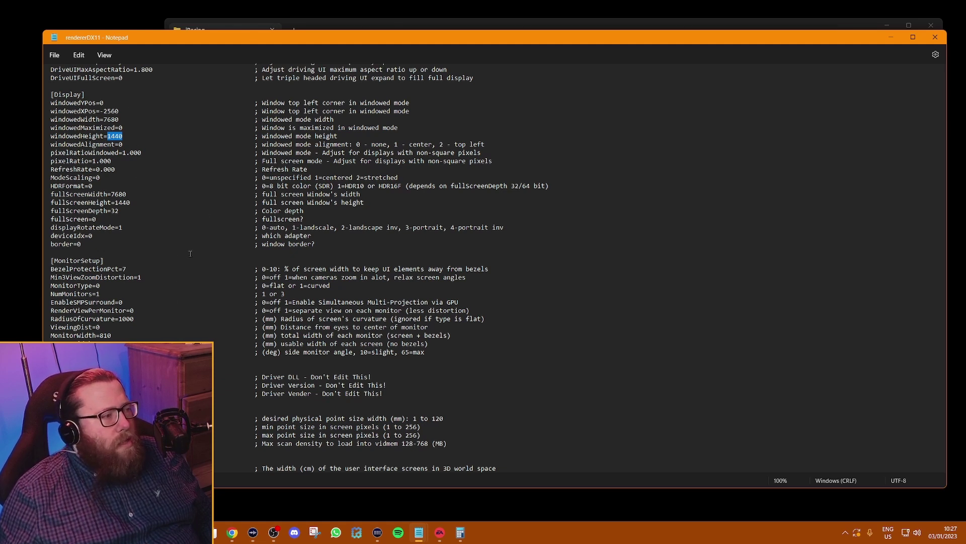
Close rendererDX11, open rendererDX11Monitor, and select its windowedXPos=-2560 line
{"action": "left_click", "coordinate": [936, 37]}
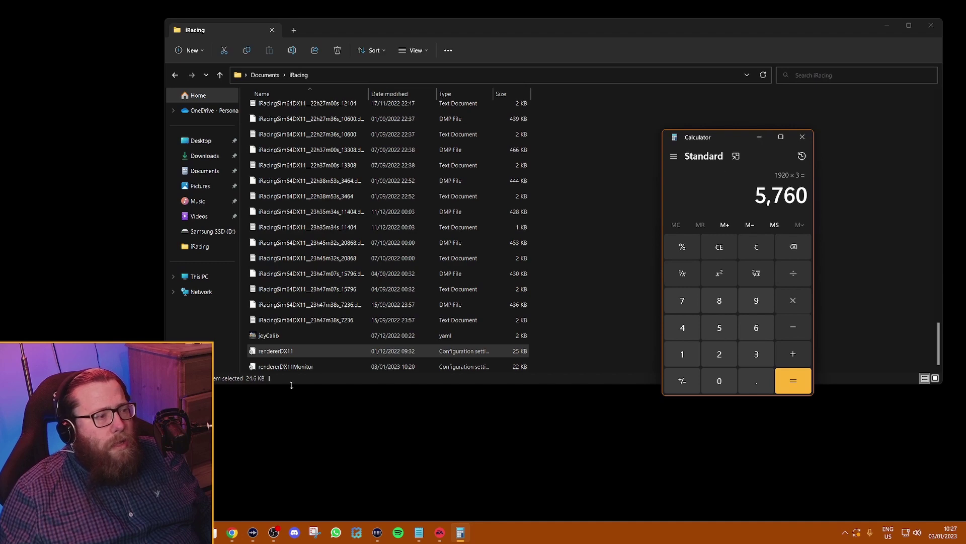
{"action": "double_click", "coordinate": [302, 366]}
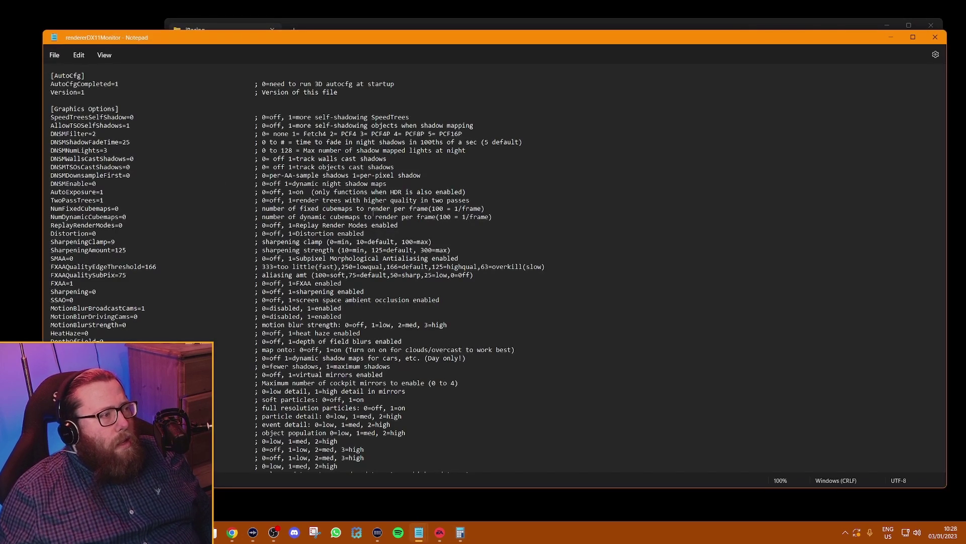
{"action": "scroll", "coordinate": [372, 213], "scroll_direction": "down", "scroll_amount": 20}
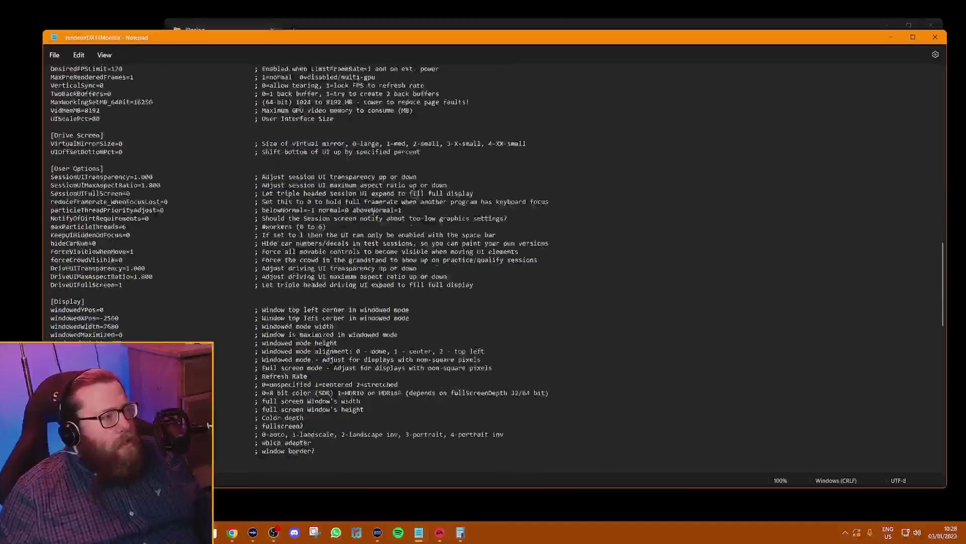
{"action": "scroll", "coordinate": [374, 210], "scroll_direction": "down", "scroll_amount": 3}
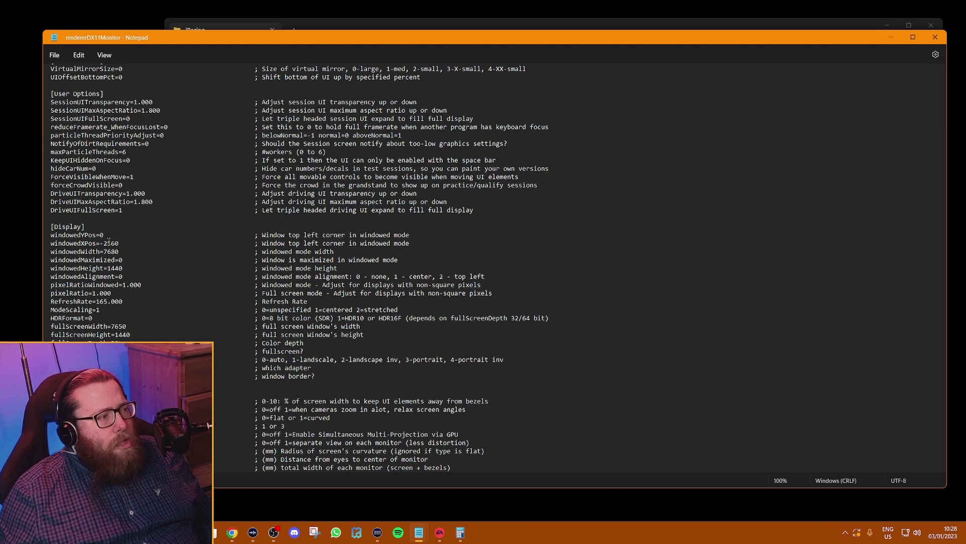
{"action": "left_click_drag", "start_coordinate": [50, 243], "coordinate": [119, 244]}
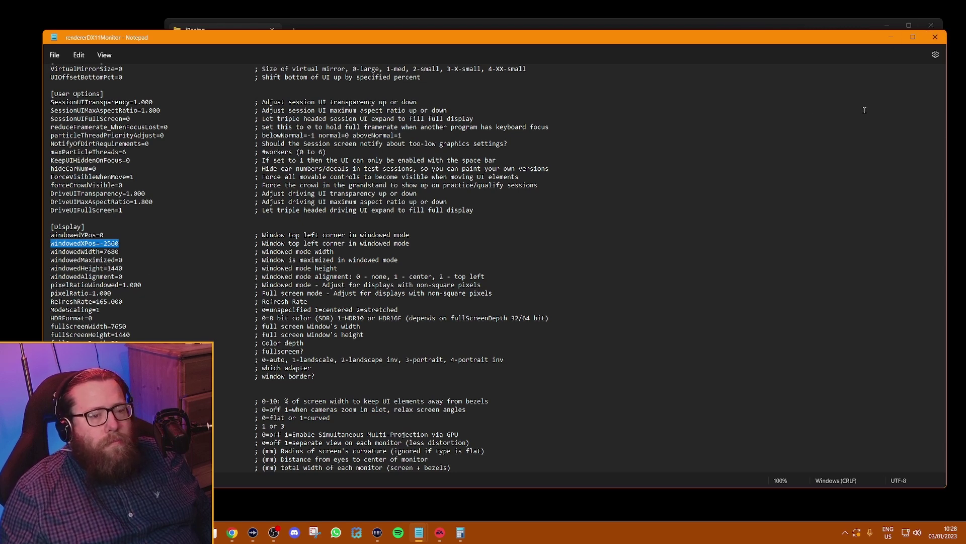
Close Notepad and the iRacing folder window, then get into the car on track
{"action": "left_click", "coordinate": [936, 37]}
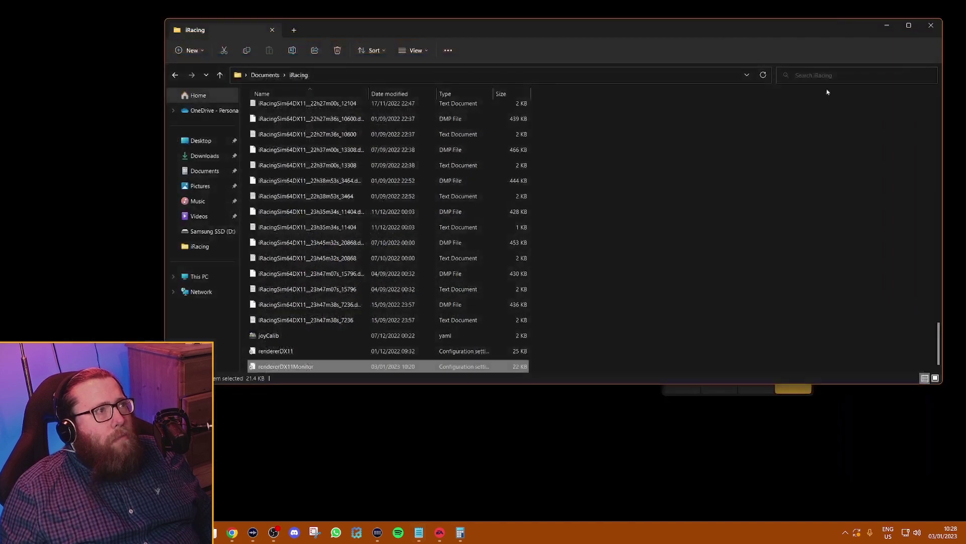
{"action": "left_click", "coordinate": [931, 25]}
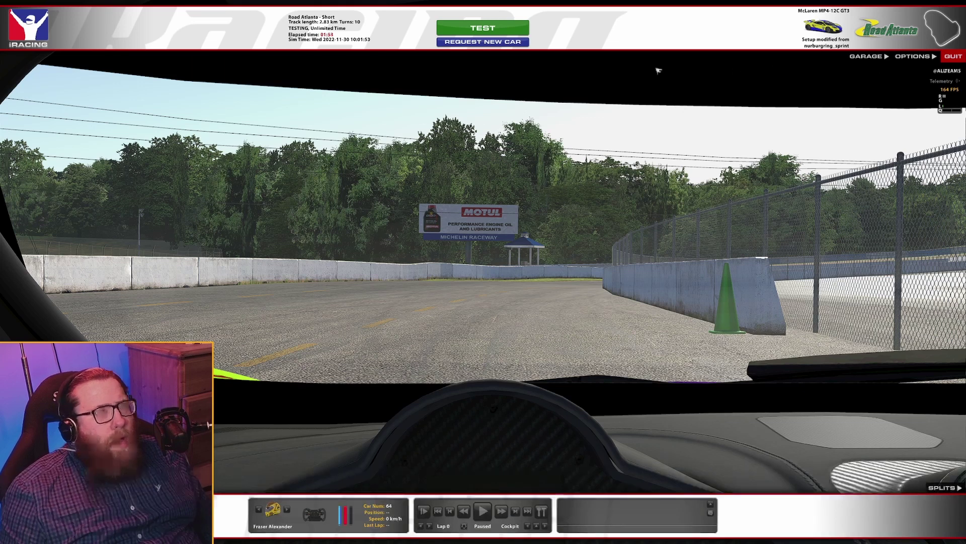
{"action": "left_click", "coordinate": [485, 30]}
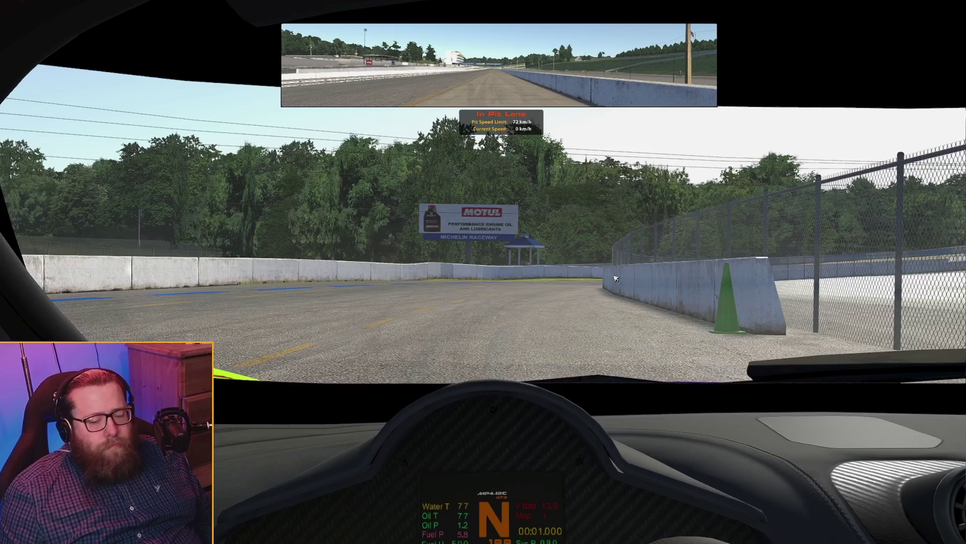
Exit the car, fast-forward and pause the replay, and look over the camera views
{"action": "key", "text": "Escape"}
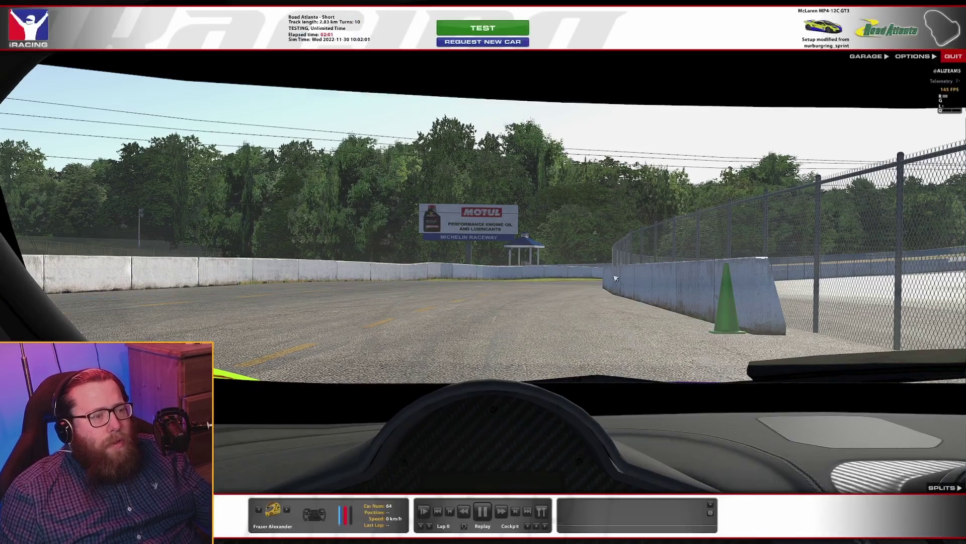
{"action": "left_click", "coordinate": [495, 512]}
{"action": "left_click", "coordinate": [488, 512]}
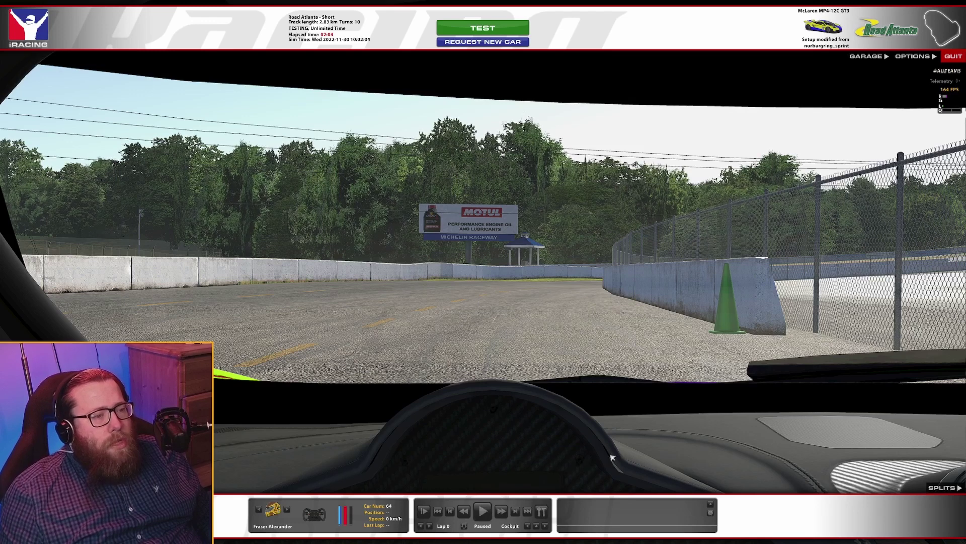
{"action": "left_click", "coordinate": [537, 528]}
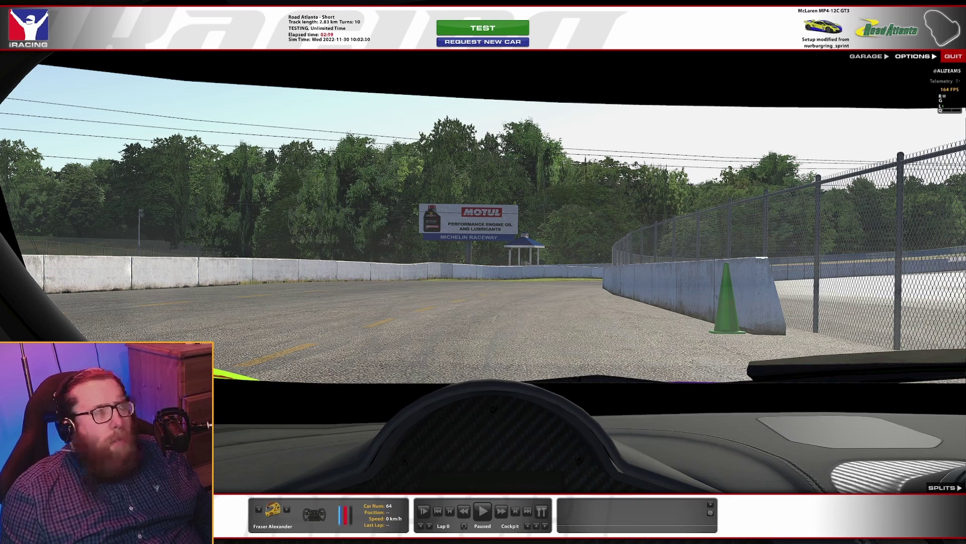
Review the three-flat-screen monitor setup with 675 mm viewing distance, then close Options
{"action": "left_click", "coordinate": [913, 56]}
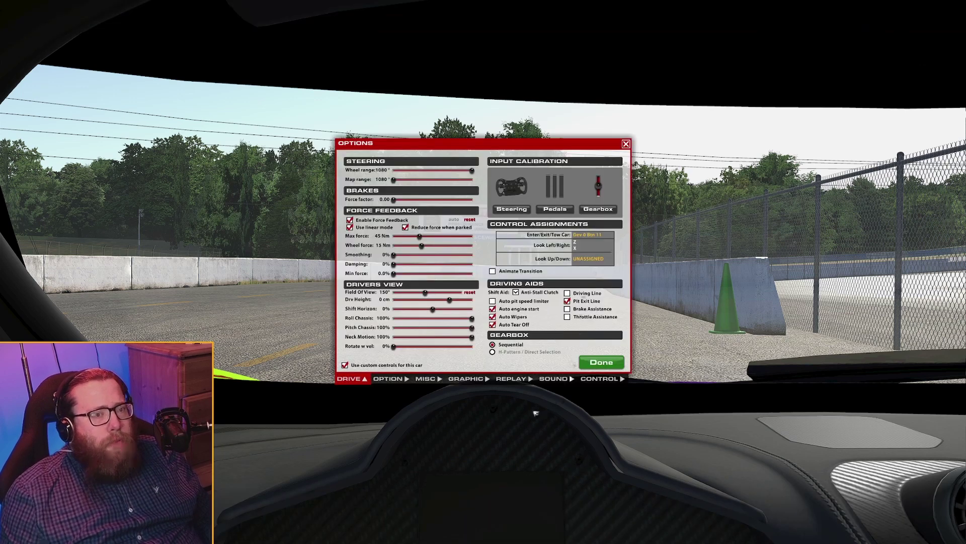
{"action": "left_click", "coordinate": [466, 378]}
{"action": "left_click", "coordinate": [539, 186]}
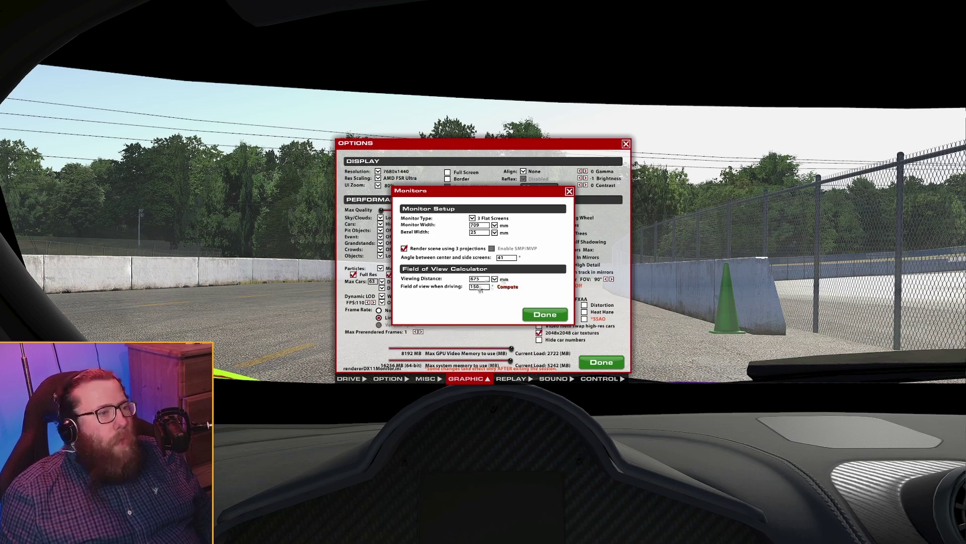
{"action": "left_click", "coordinate": [545, 315]}
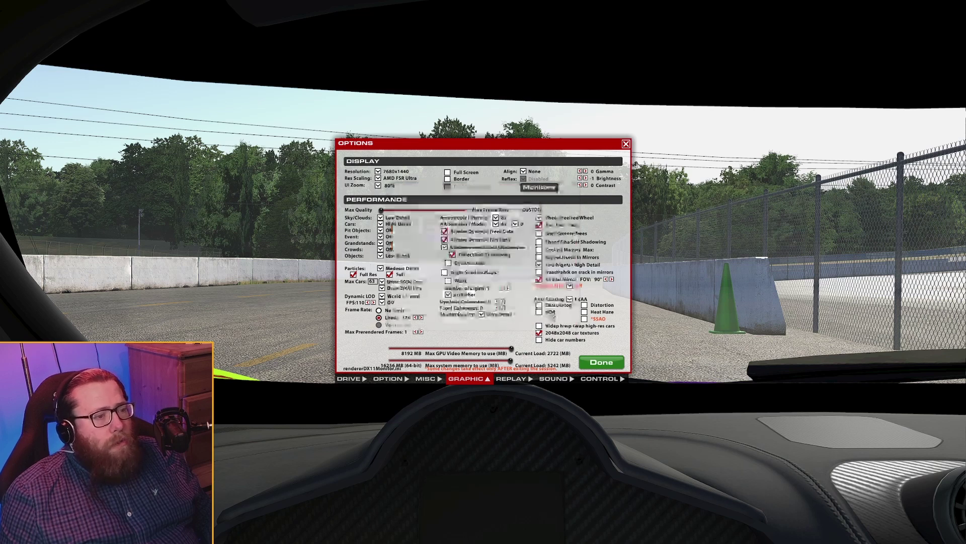
{"action": "left_click", "coordinate": [604, 363]}
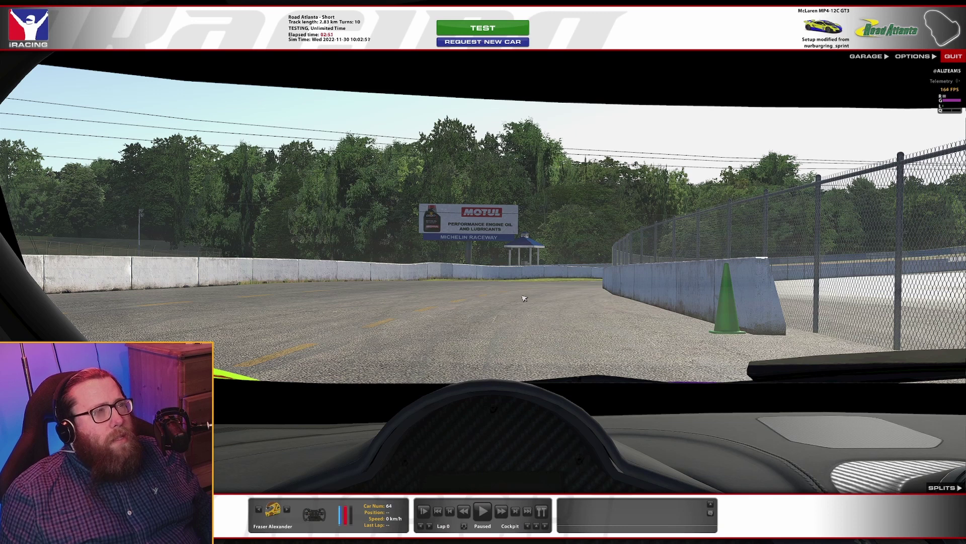
Return to the car and bring up the Graphics Adjustments page of the in-car black box
{"action": "left_click", "coordinate": [483, 28]}
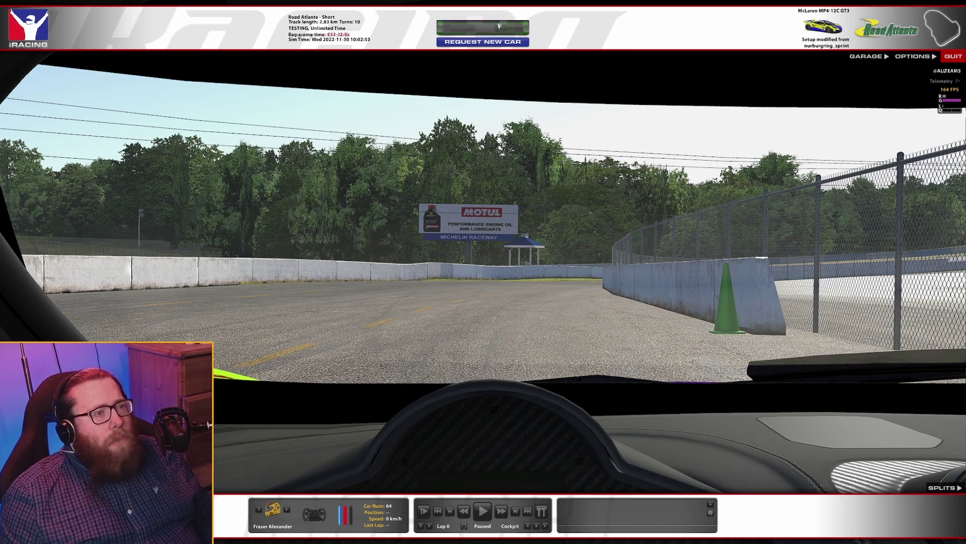
{"action": "key", "text": "F4"}
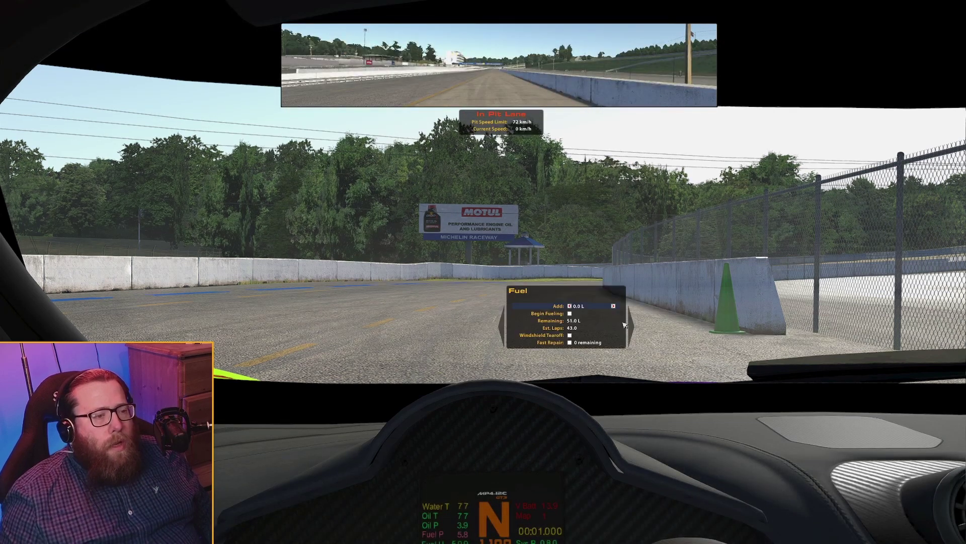
{"action": "left_click", "coordinate": [632, 326]}
{"action": "left_click", "coordinate": [631, 326]}
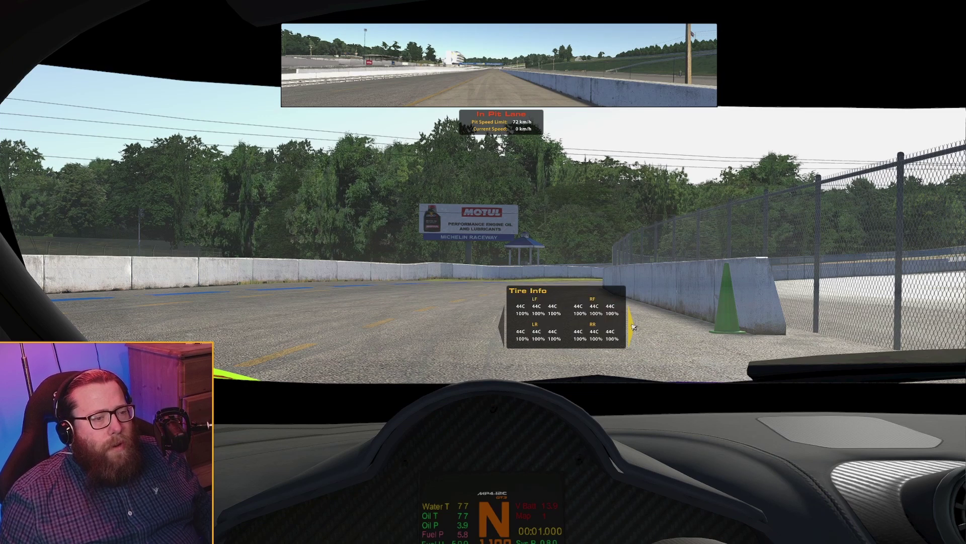
{"action": "left_click", "coordinate": [631, 326]}
{"action": "left_click", "coordinate": [632, 326]}
{"action": "left_click", "coordinate": [631, 327]}
{"action": "left_click", "coordinate": [632, 326]}
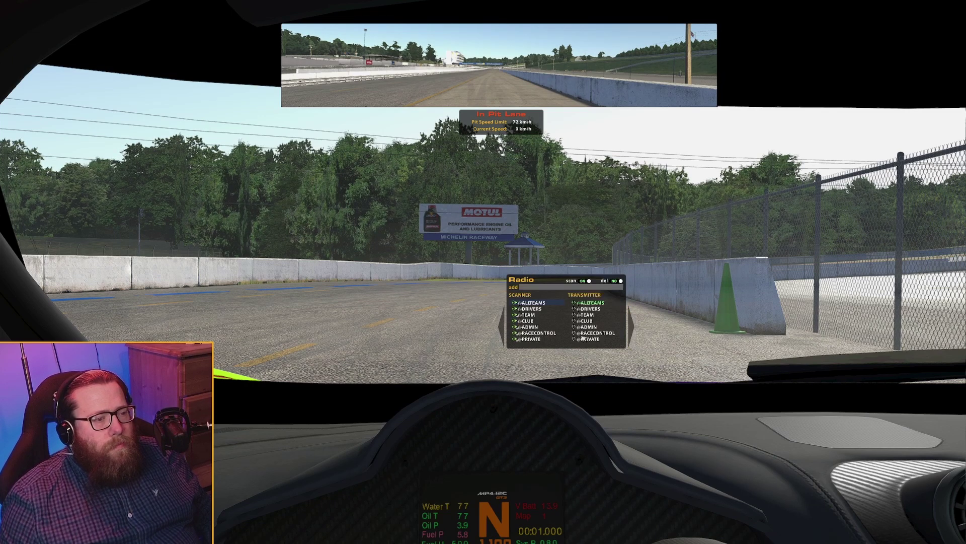
{"action": "left_click", "coordinate": [505, 331]}
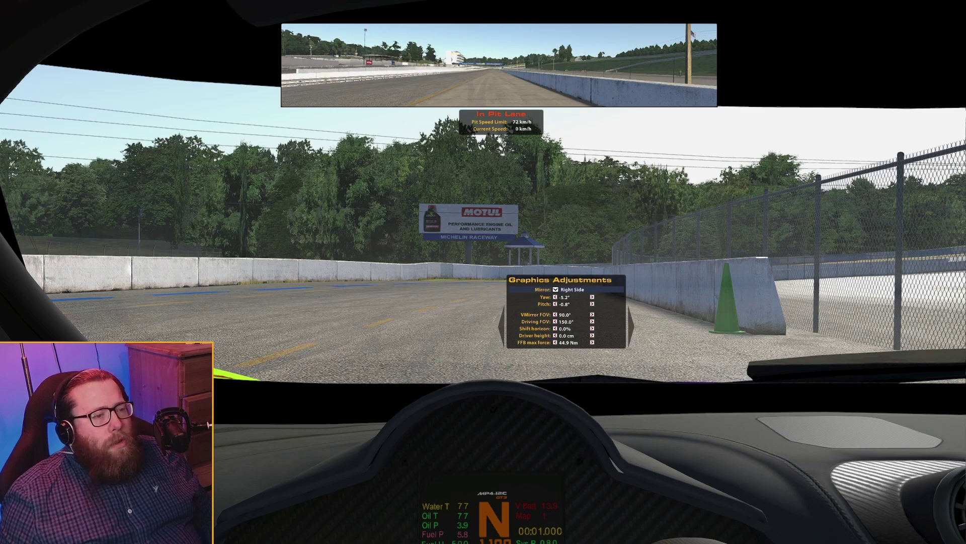
Adjust the driving FOV down to 146°, then back up to settle on 151°
{"action": "left_click", "coordinate": [555, 321]}
{"action": "left_click", "coordinate": [555, 321]}
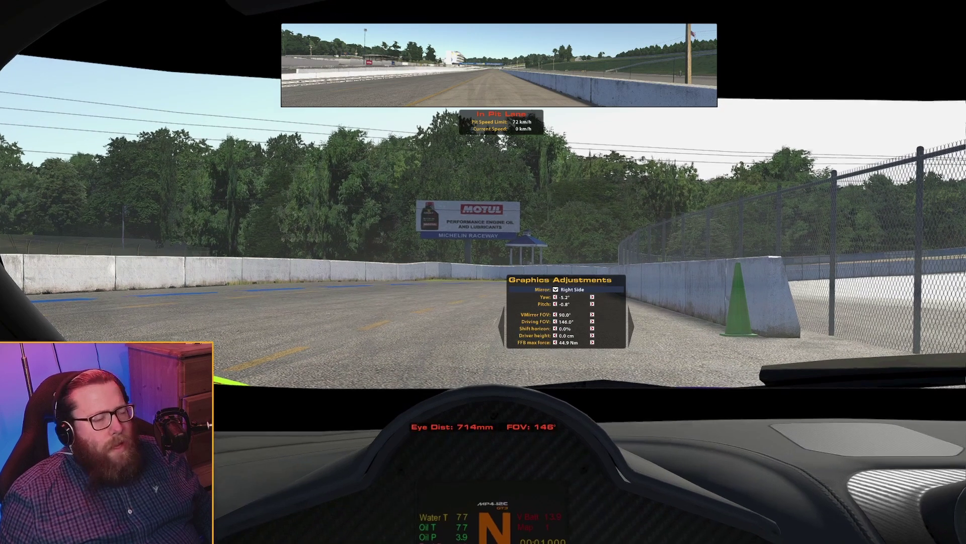
{"action": "left_click", "coordinate": [592, 322]}
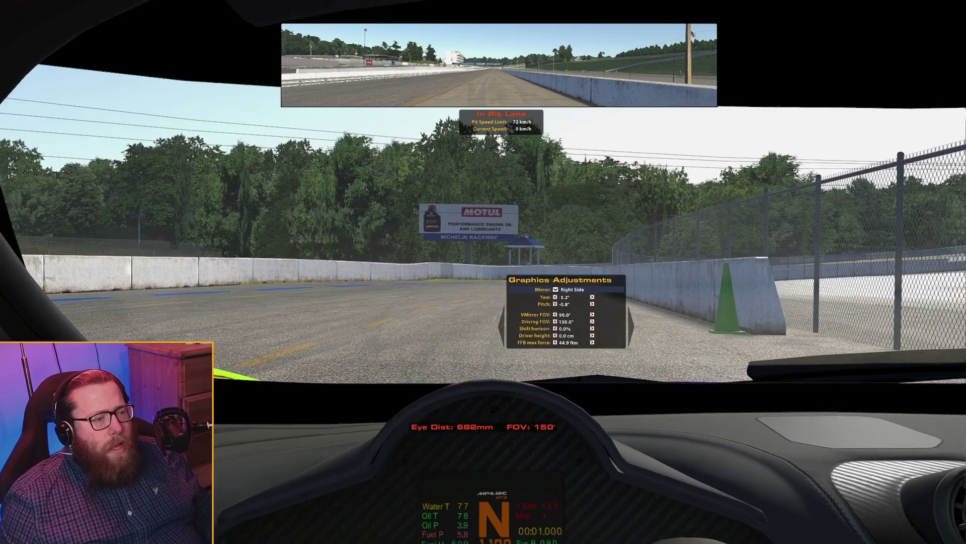
{"action": "left_click", "coordinate": [591, 321]}
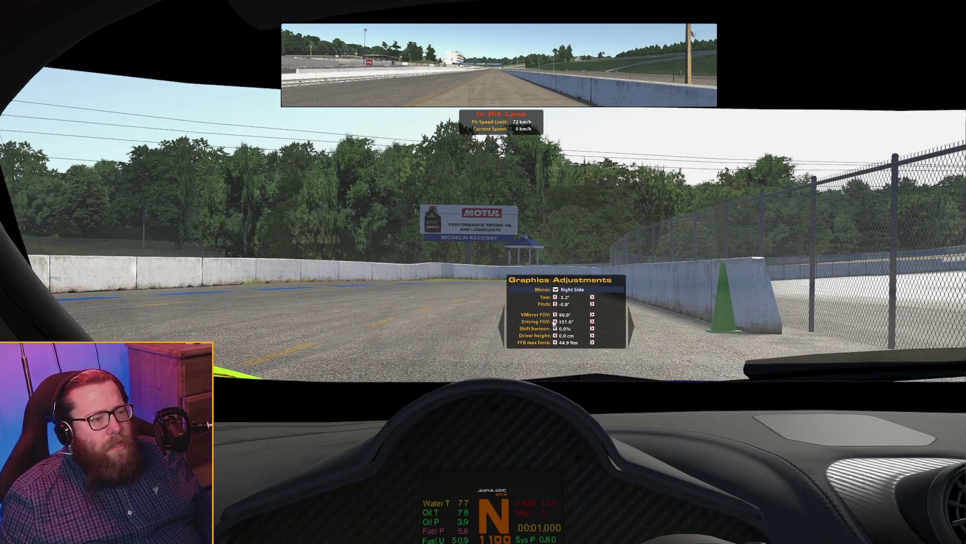